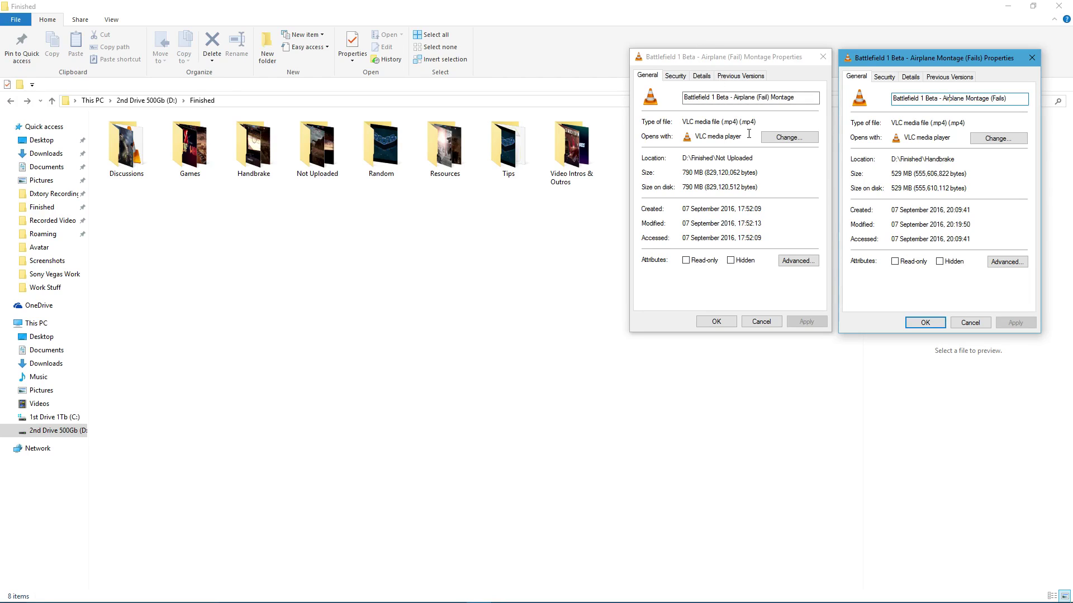
left_click(749, 134)
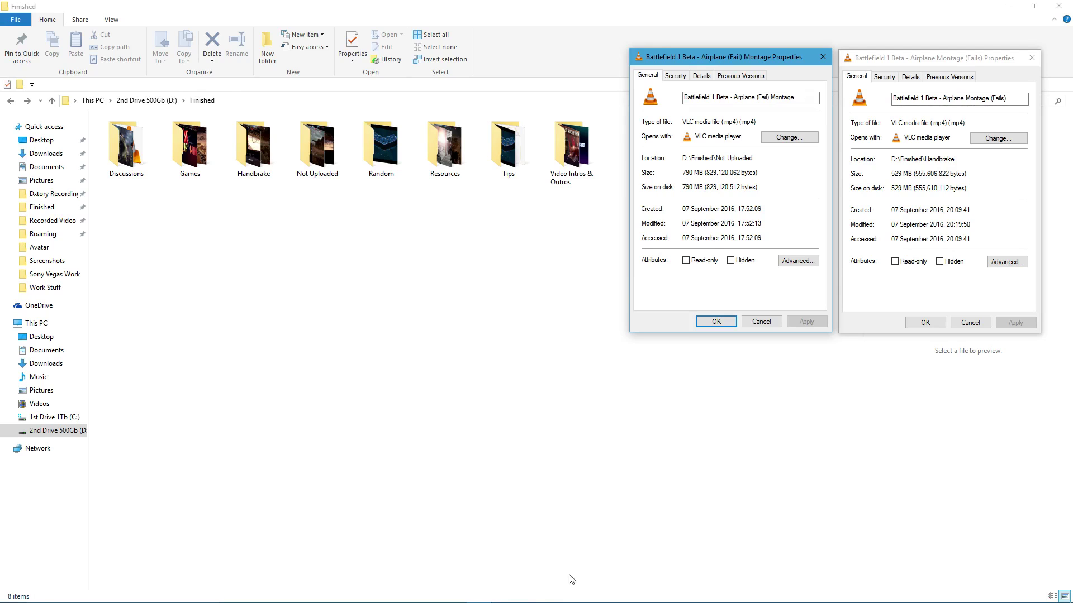
- Load 'Battlefield 1 Beta - Boots on Ground & Saddle Montage' from D:\Finished\Not Uploaded as the source video
left_click(513, 591)
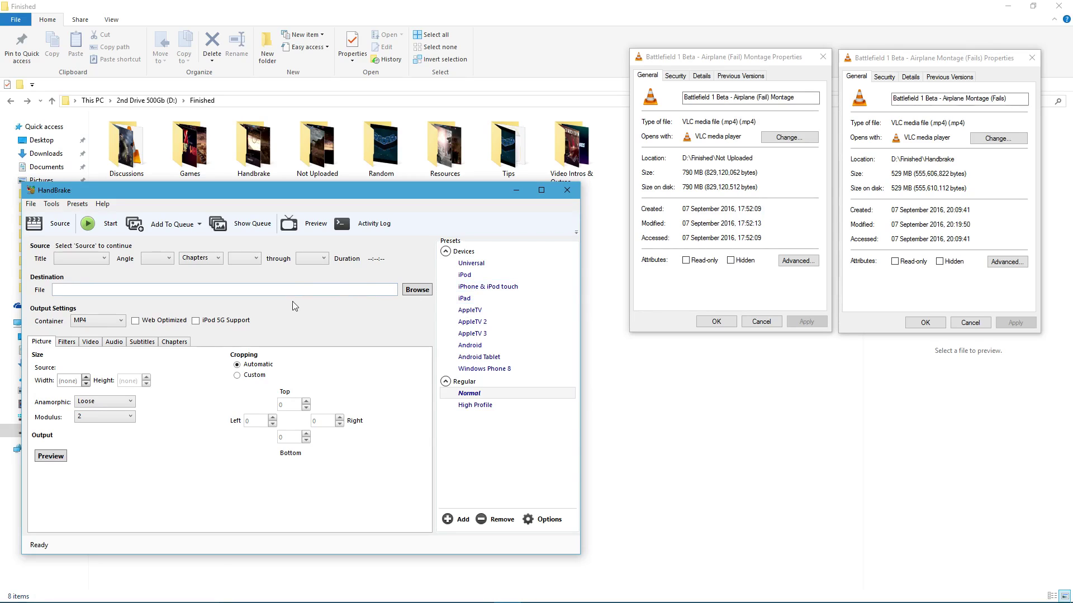
left_click(32, 233)
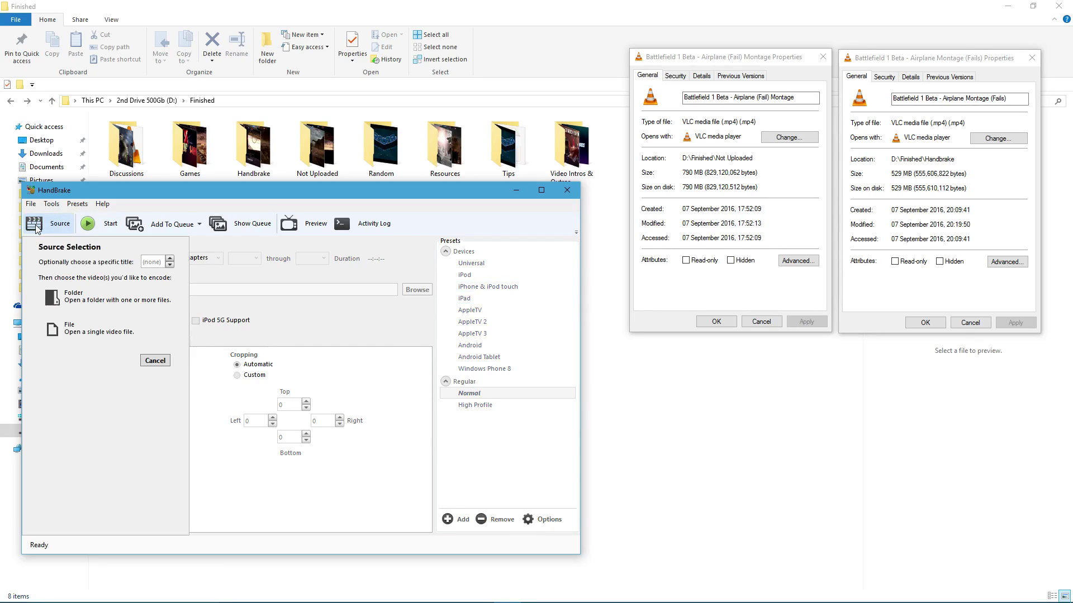
left_click(87, 329)
scroll(71, 283, "up", 2)
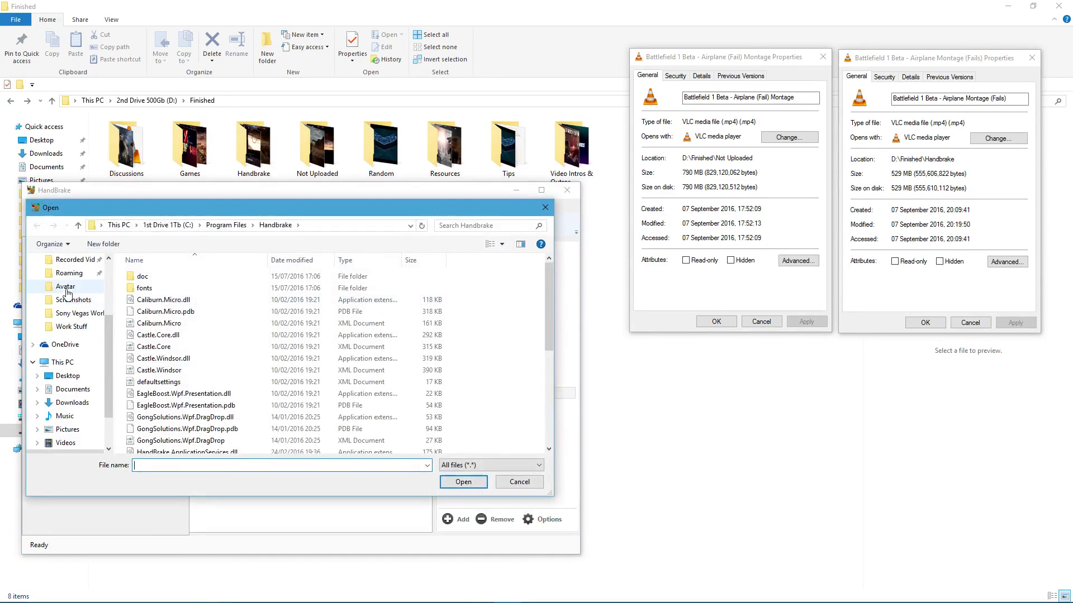
left_click(69, 274)
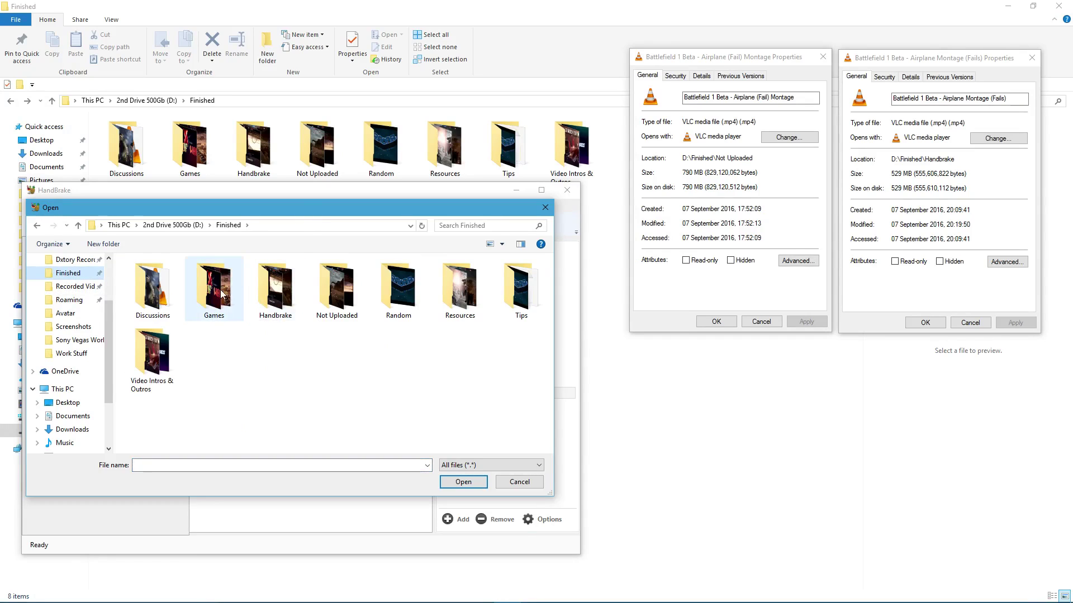
double_click(327, 302)
left_click(292, 276)
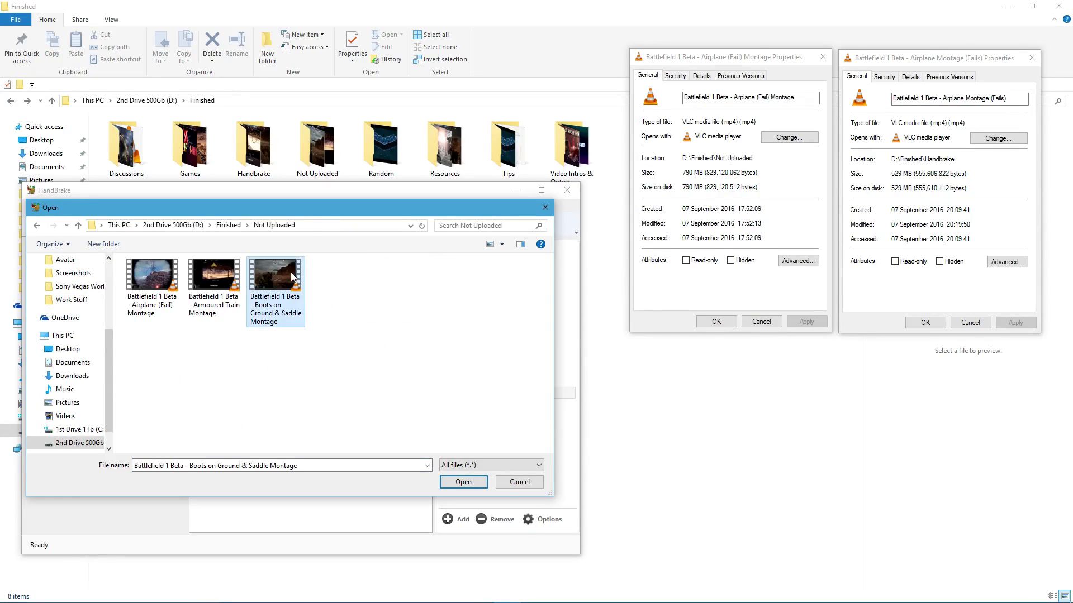
left_click(463, 491)
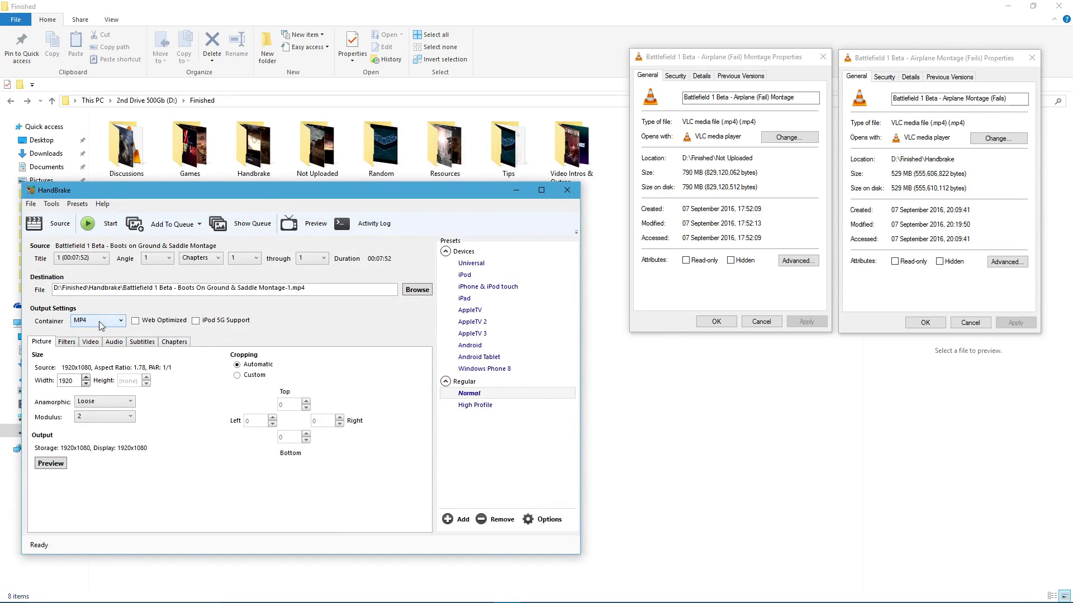
- Enable Web Optimized and set the audio track to the MP3 codec with a Stereo mixdown
left_click(137, 322)
left_click(115, 342)
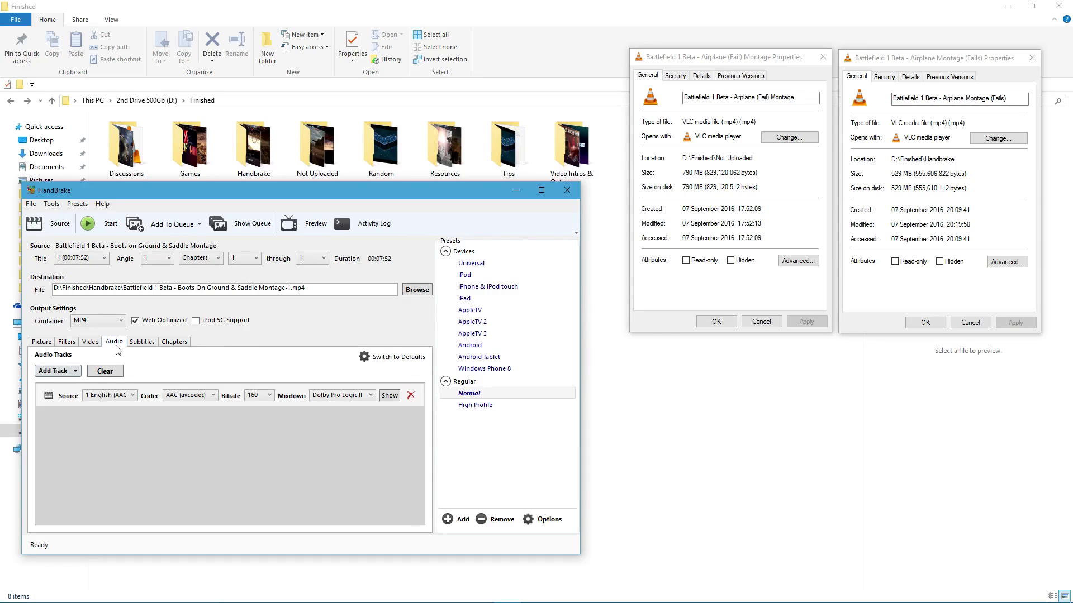
left_click(208, 398)
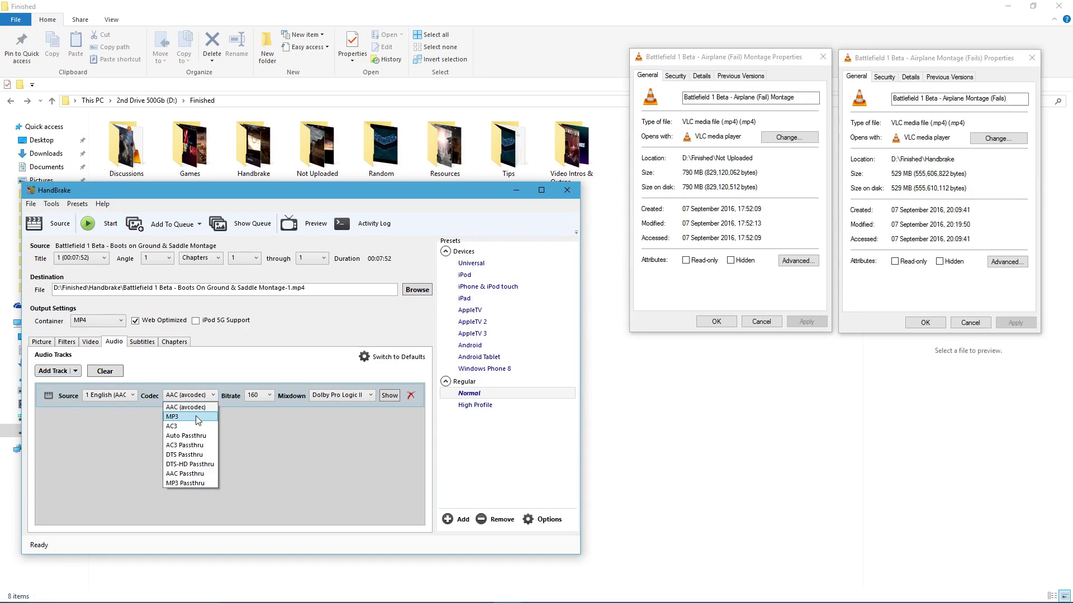
left_click(197, 419)
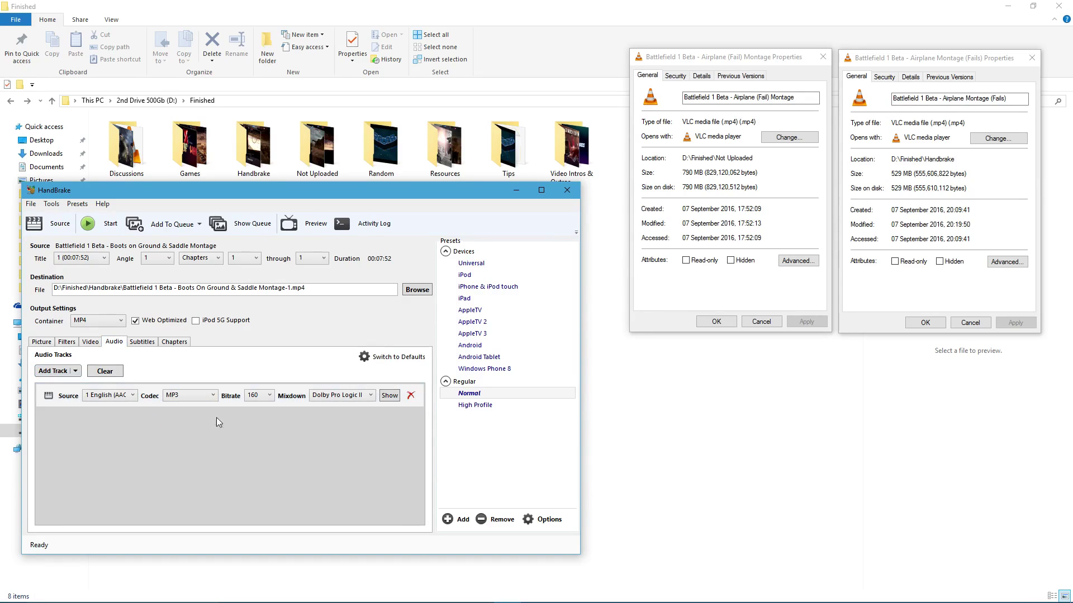
left_click(367, 398)
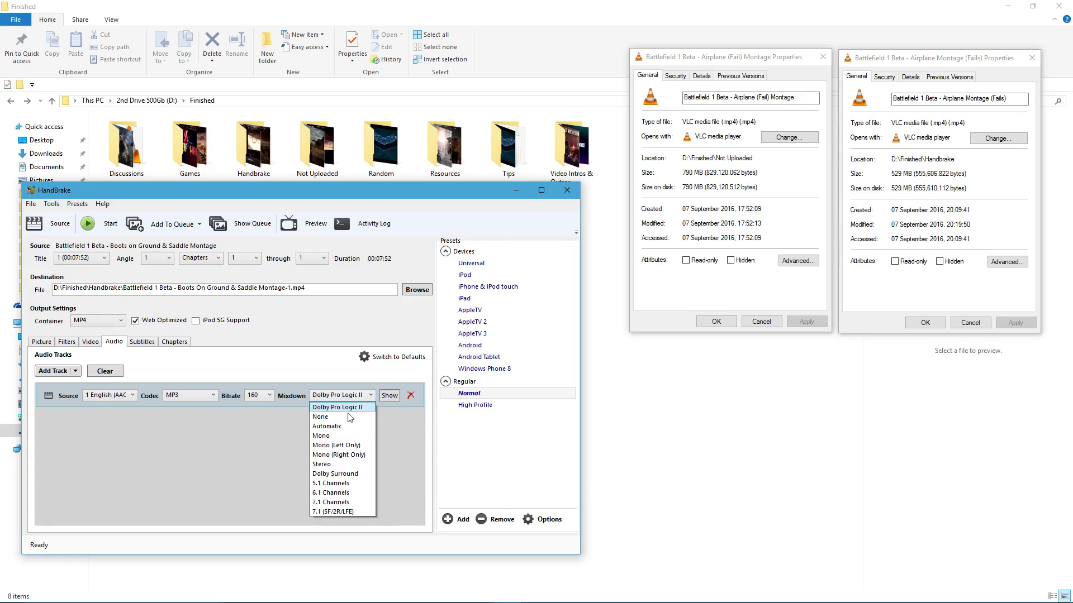
left_click(326, 467)
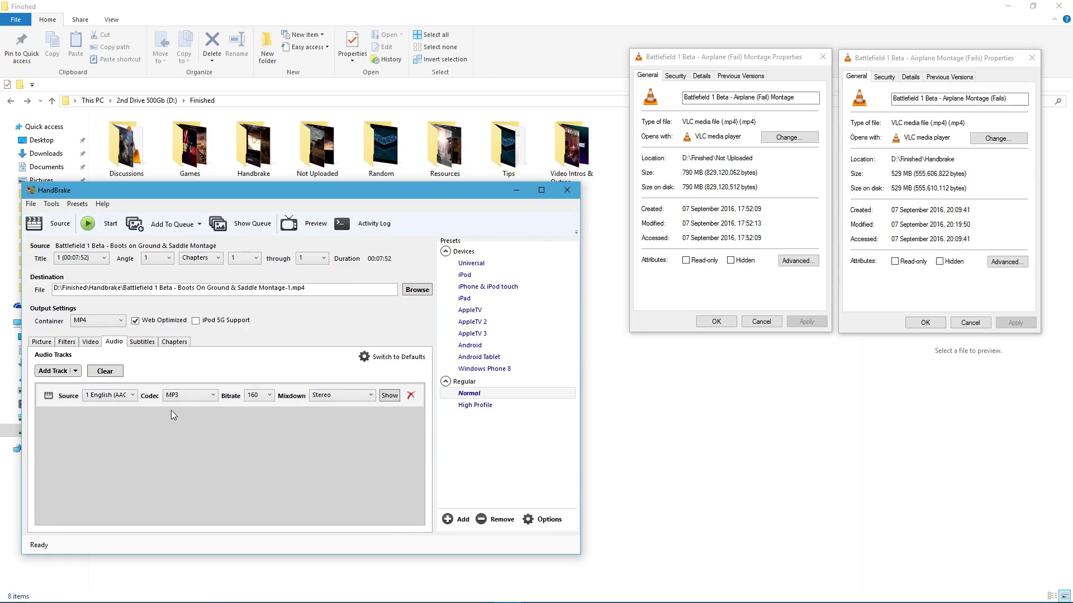
- Confirm in the file's Details that the source audio is 2-channel 48 kHz, keeping Stereo mixdown
left_click(703, 77)
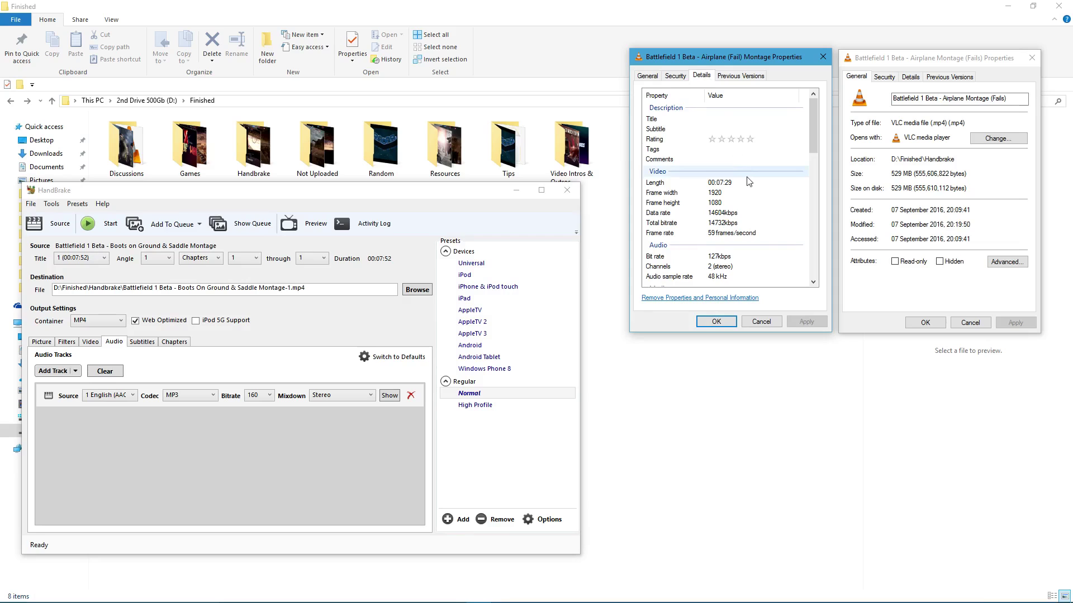
scroll(745, 231, "down", 1)
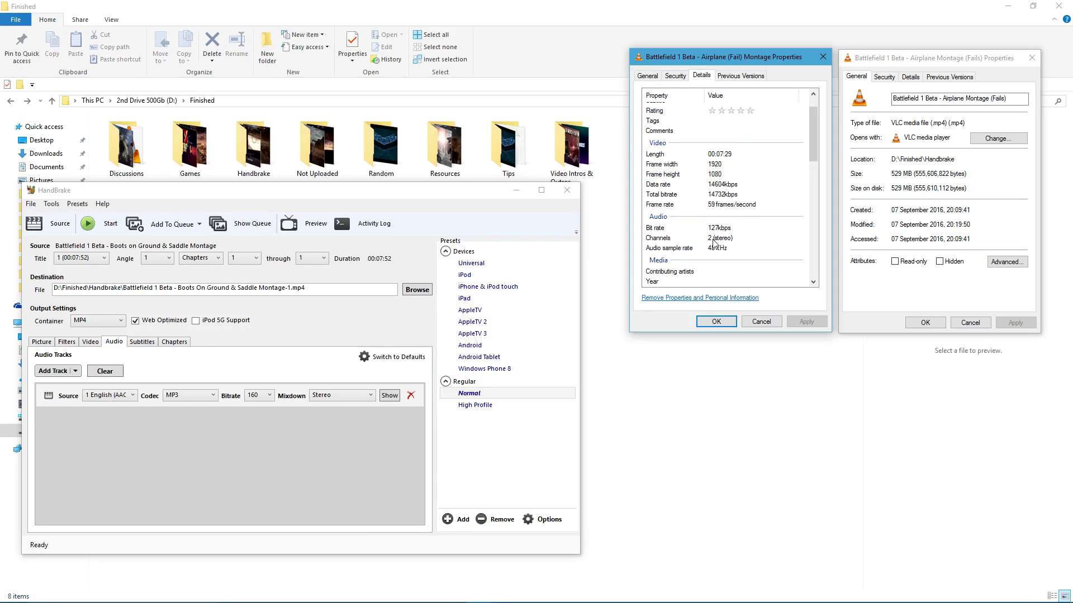
left_click(332, 395)
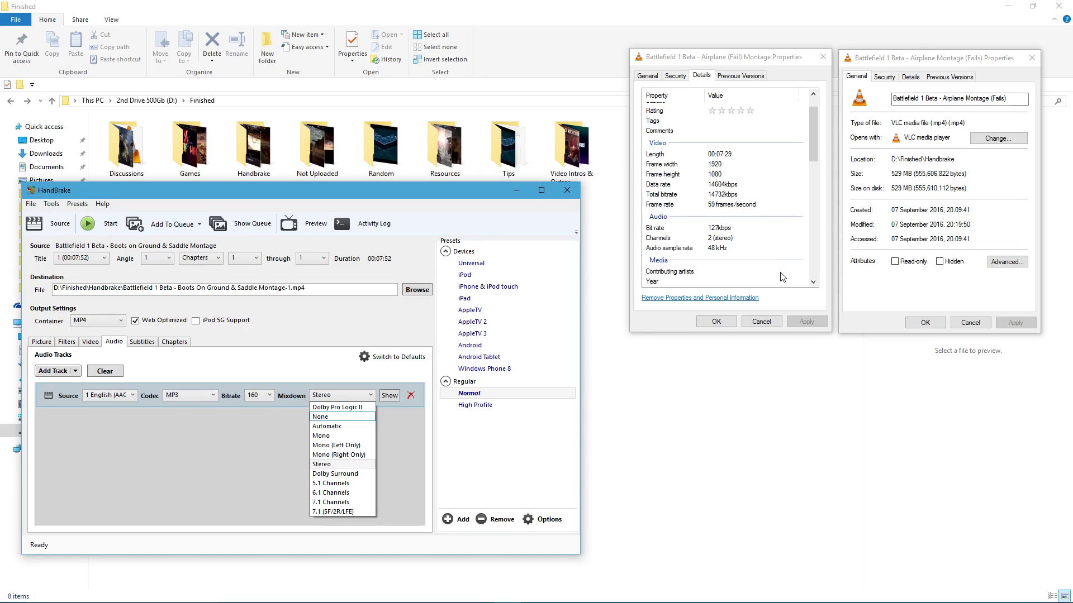
left_click(221, 441)
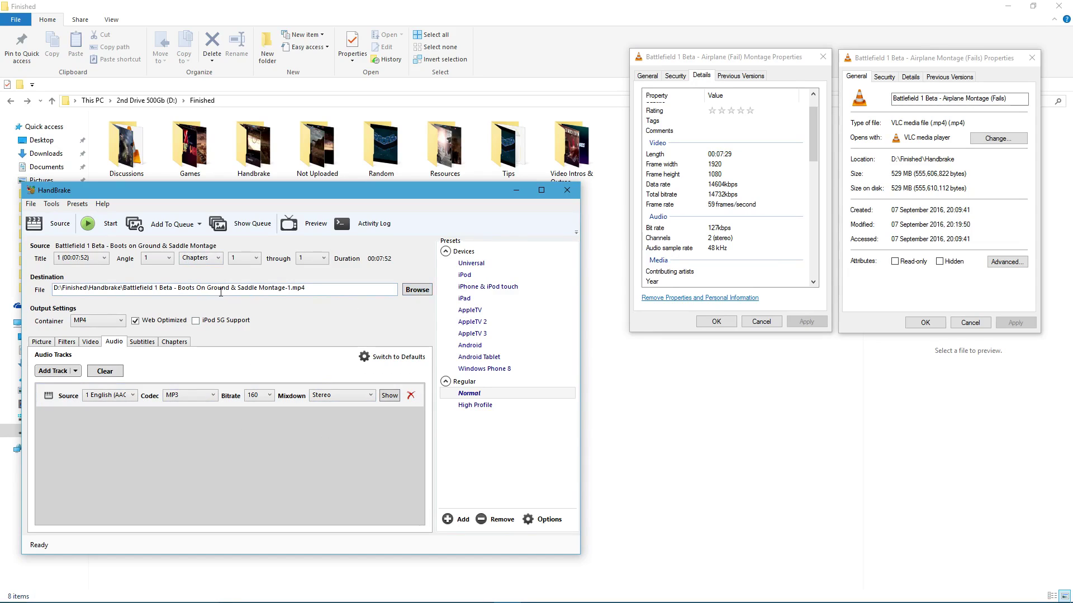
- Save the output as 'Battlefield 1 Beta - Boots On Ground & Saddle Montage-1.mp4' in D:\Finished\Handbrake
left_click(417, 290)
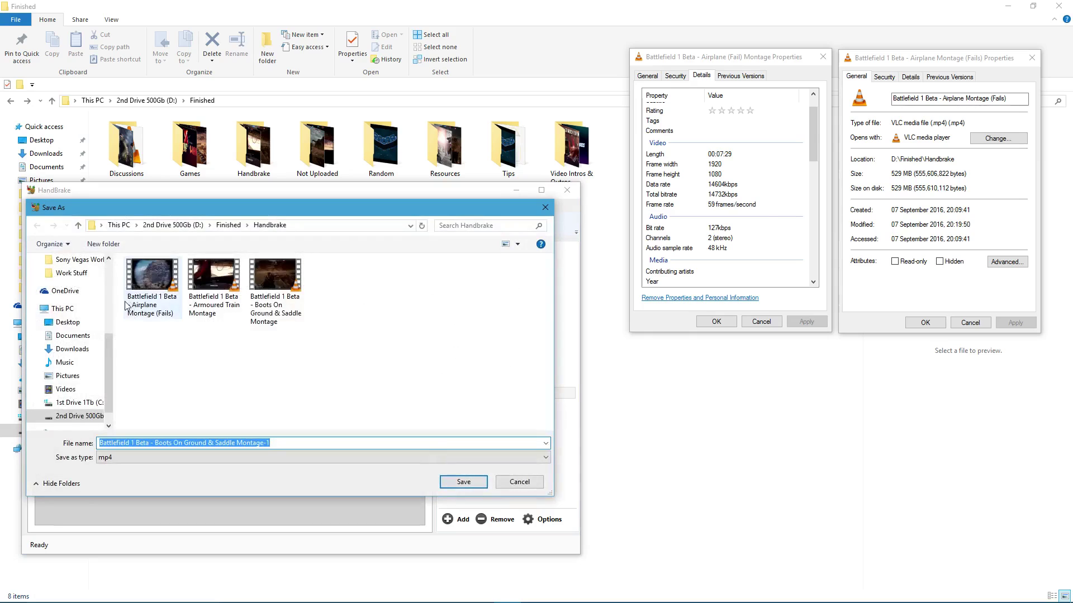
left_click(78, 228)
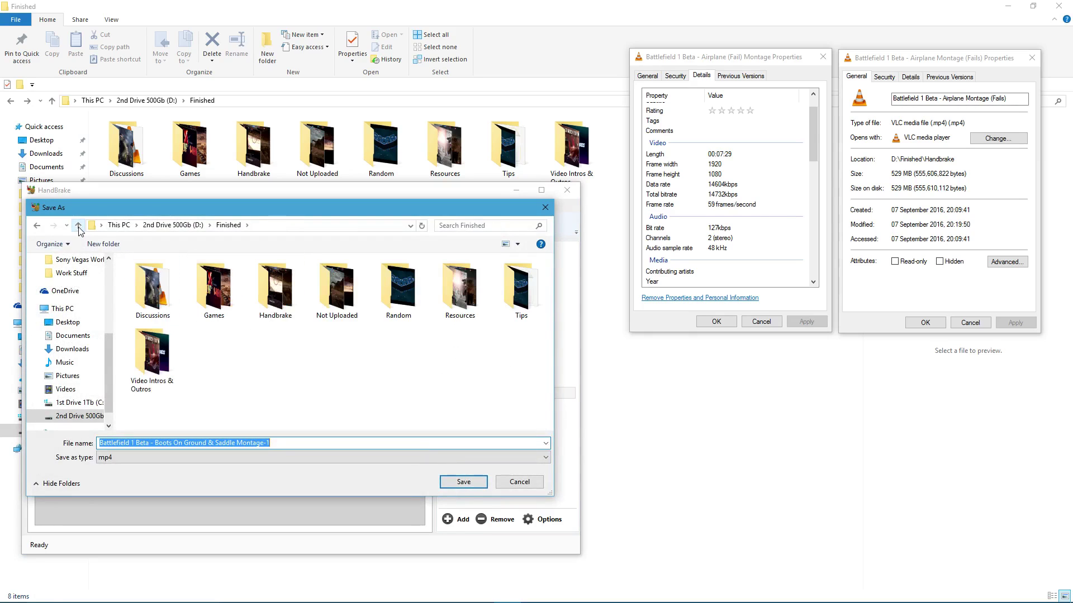
double_click(280, 302)
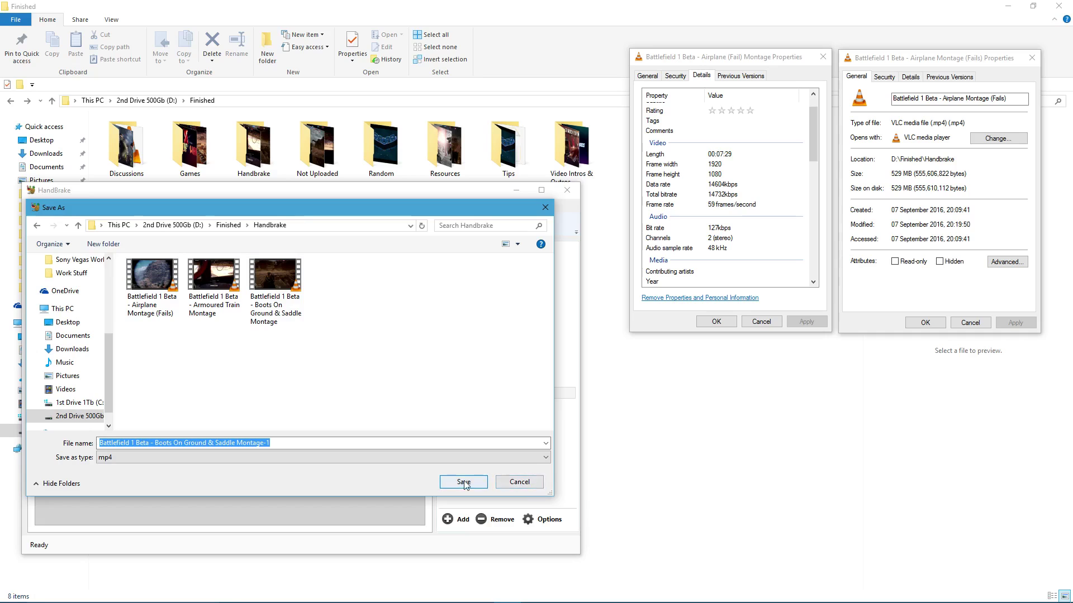
left_click(524, 482)
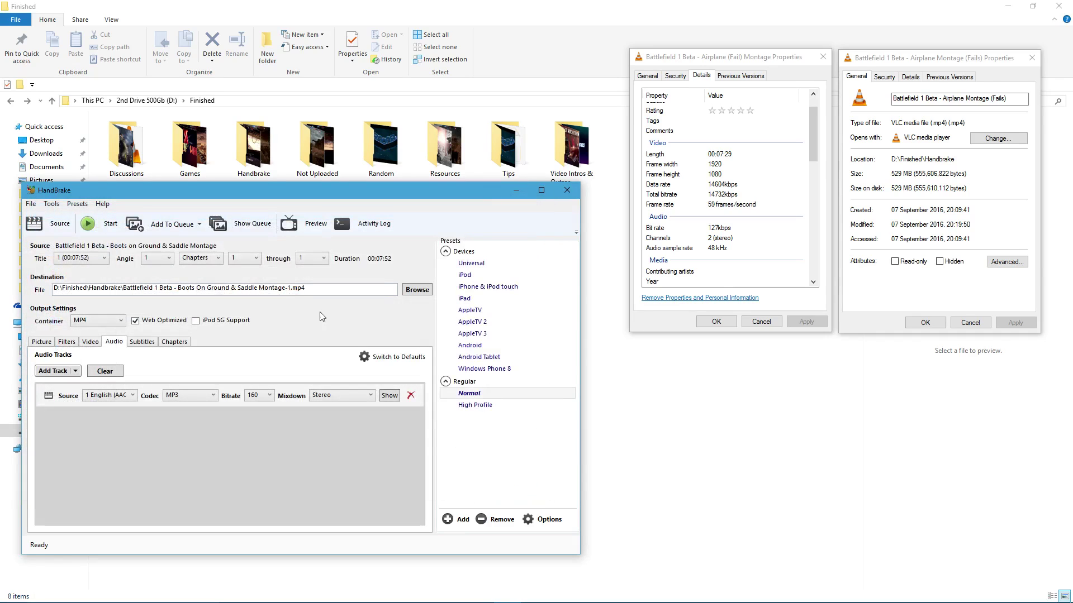
left_click(317, 229)
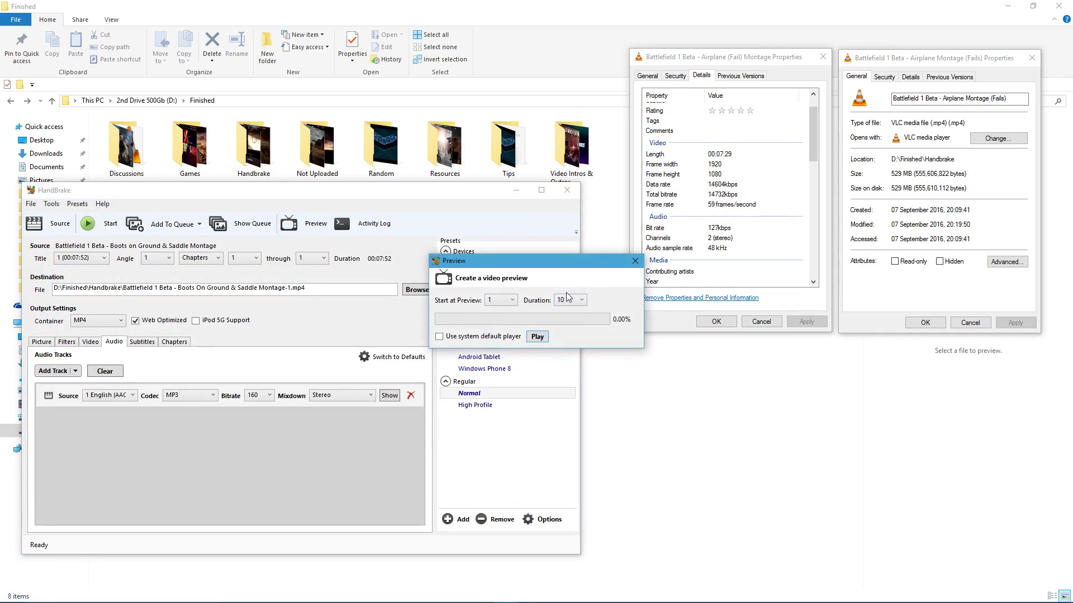
left_click(570, 300)
left_click(560, 322)
left_click(511, 300)
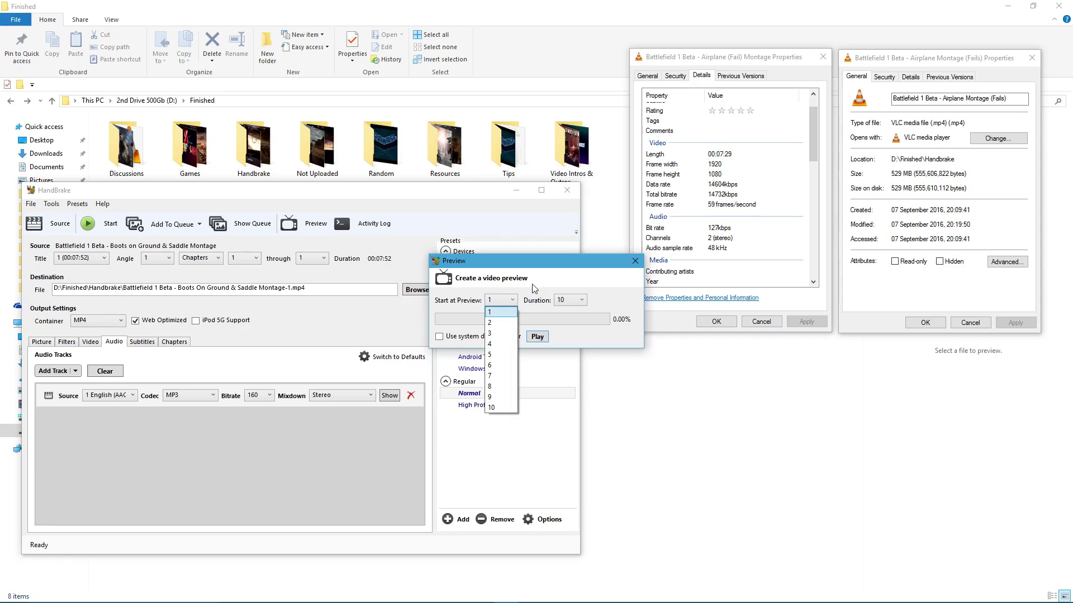
left_click(535, 289)
left_click(635, 261)
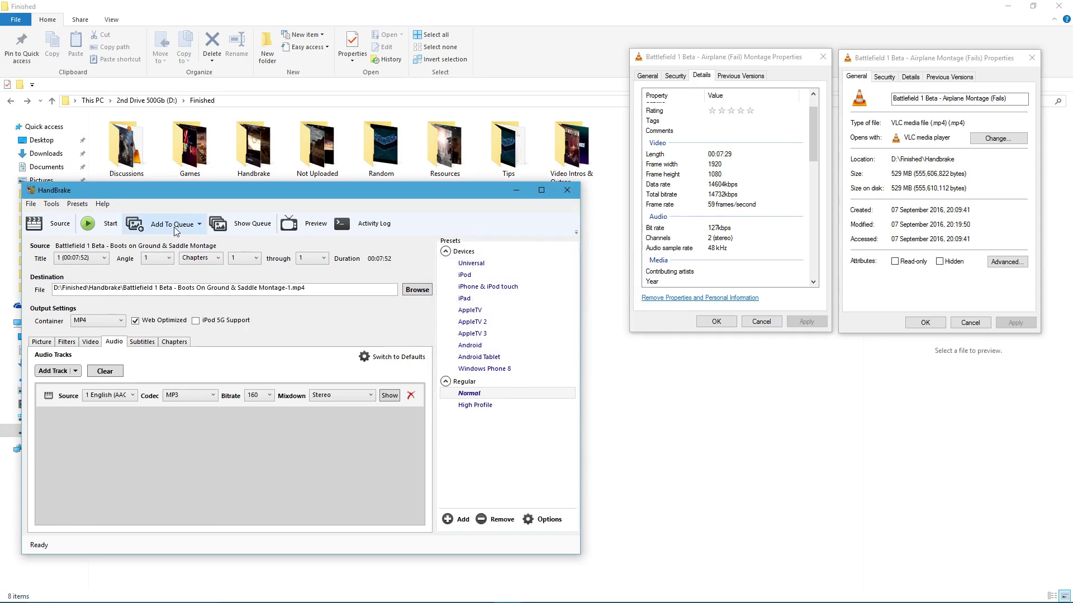
- Add the montage encode to the queue as one pending job, with When Done left as Do nothing
left_click(174, 227)
left_click(244, 225)
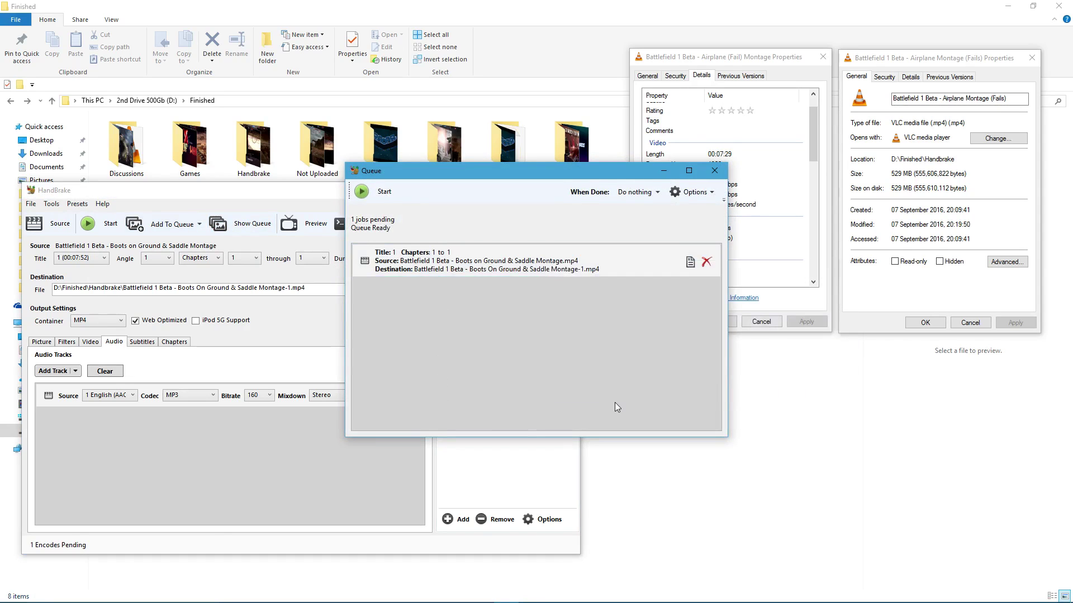
left_click(634, 193)
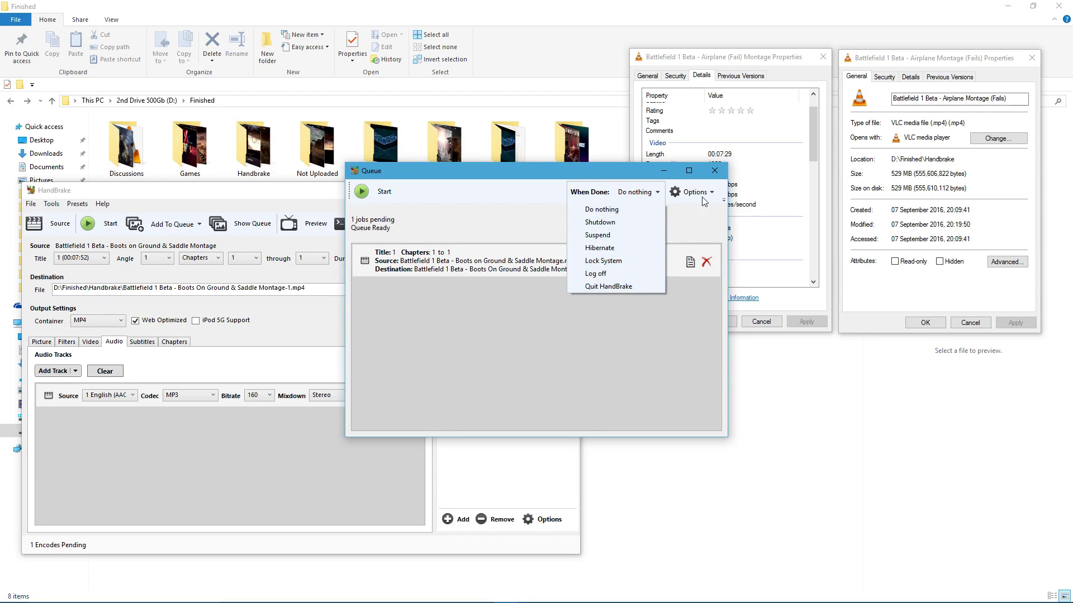
left_click(717, 171)
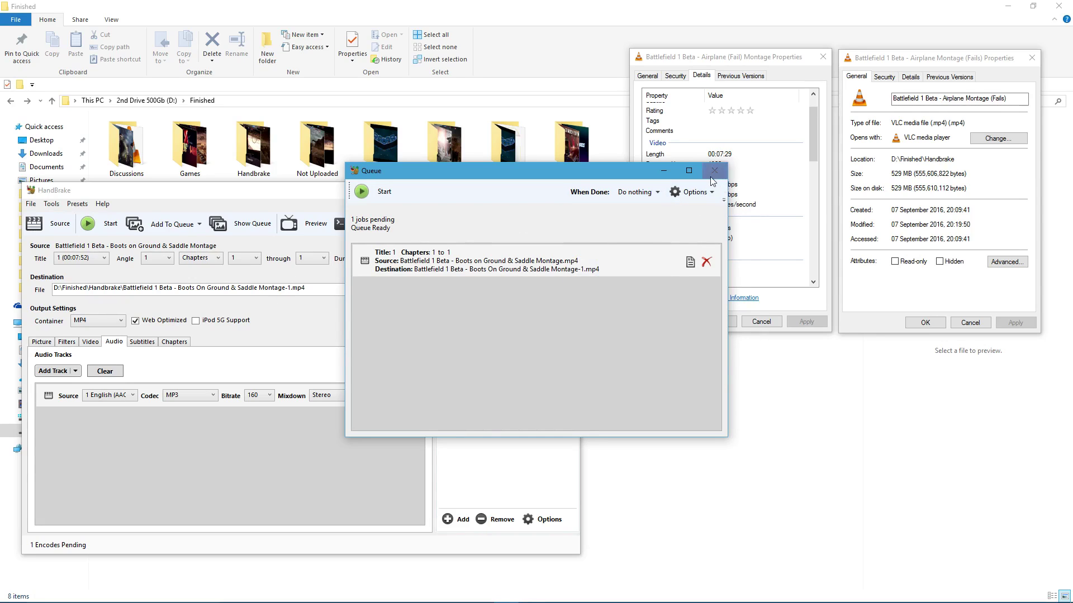
left_click(715, 171)
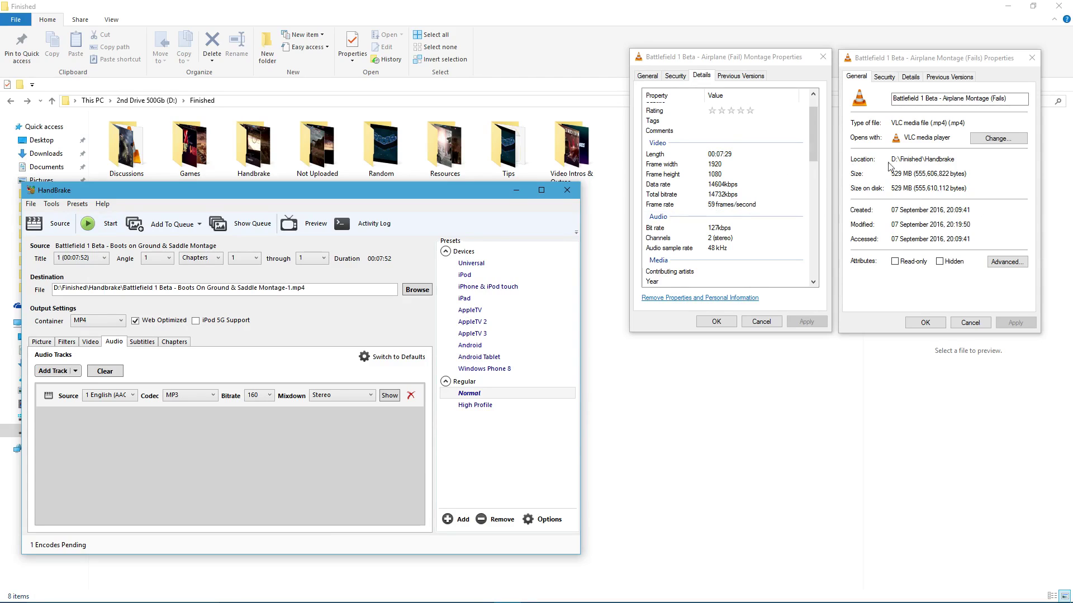
- Switch the original montage's Properties back to the General tab showing size, location and dates
left_click(648, 76)
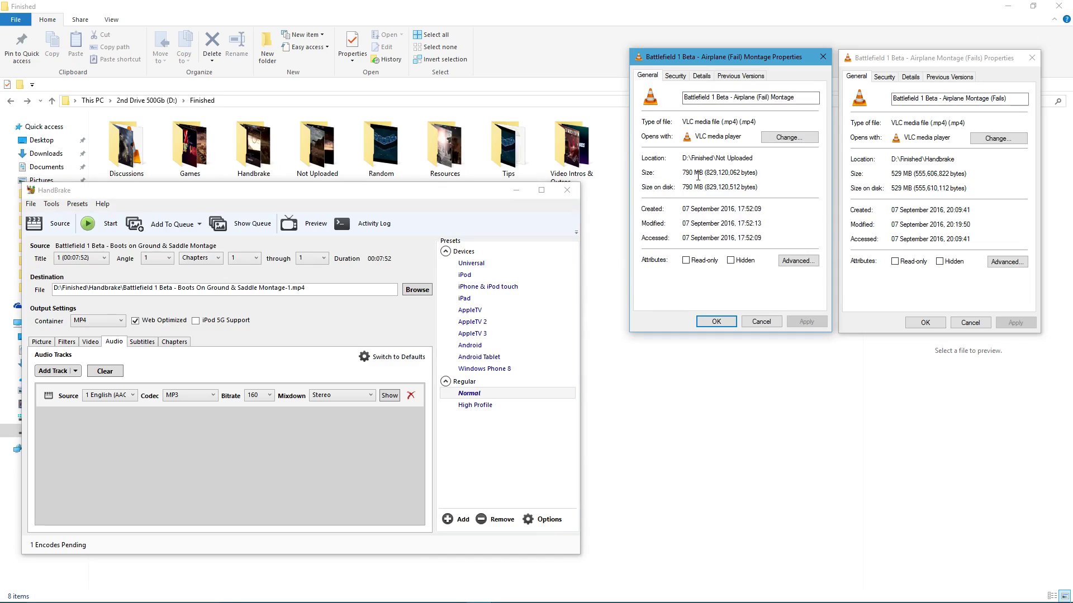